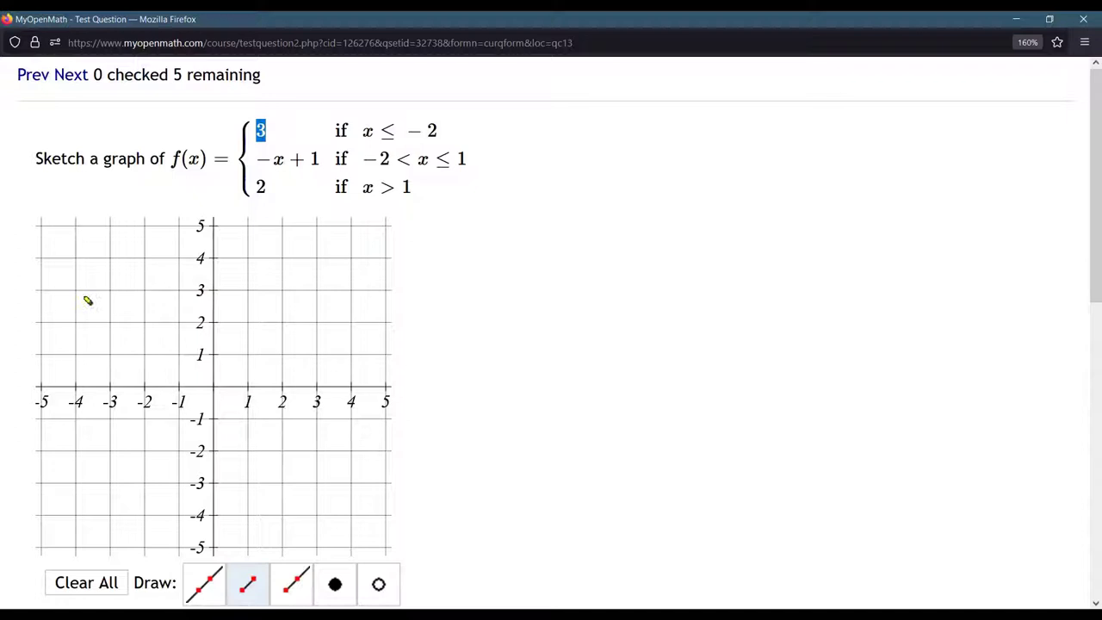
# - Mark the x ≤ −2 condition in the formula and select the ray tool
pyautogui.moveTo(363, 129); pyautogui.dragTo(453, 131)
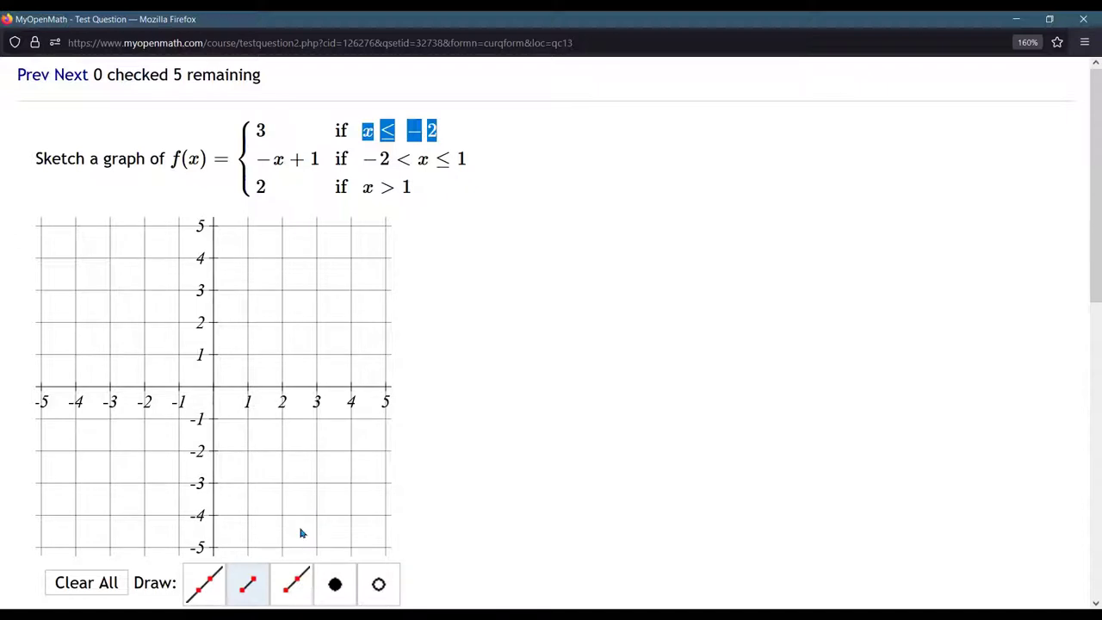
pyautogui.click(293, 585)
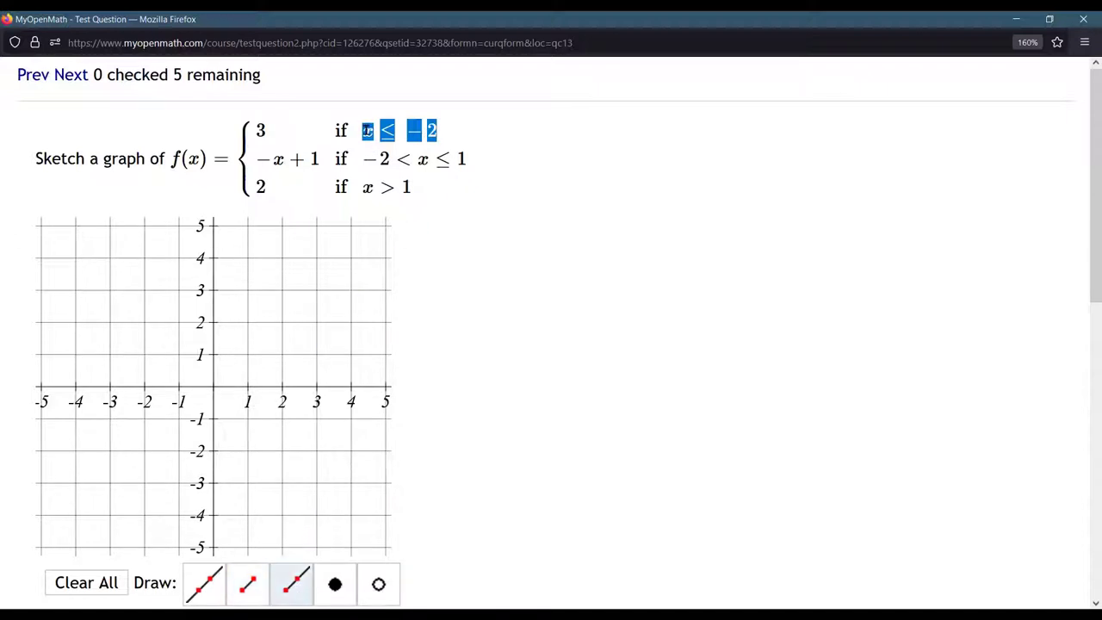
pyautogui.click(369, 131)
pyautogui.moveTo(363, 131); pyautogui.dragTo(376, 140)
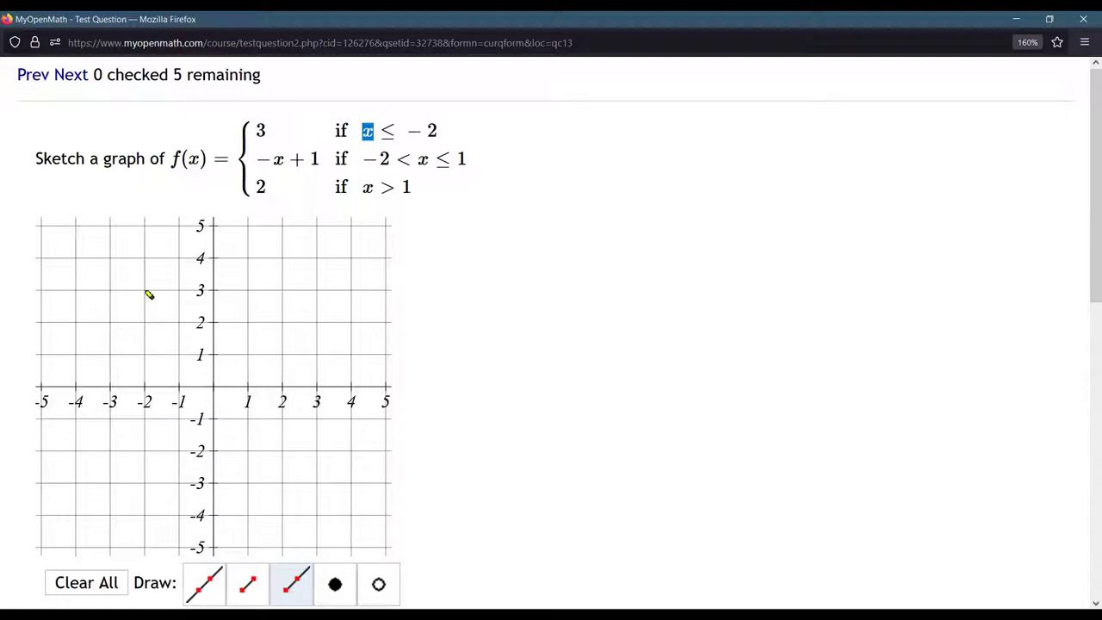
# - Complete the y = 3 ray through (-4, 3), keeping the ray tool selected
pyautogui.click(79, 292)
pyautogui.click(249, 587)
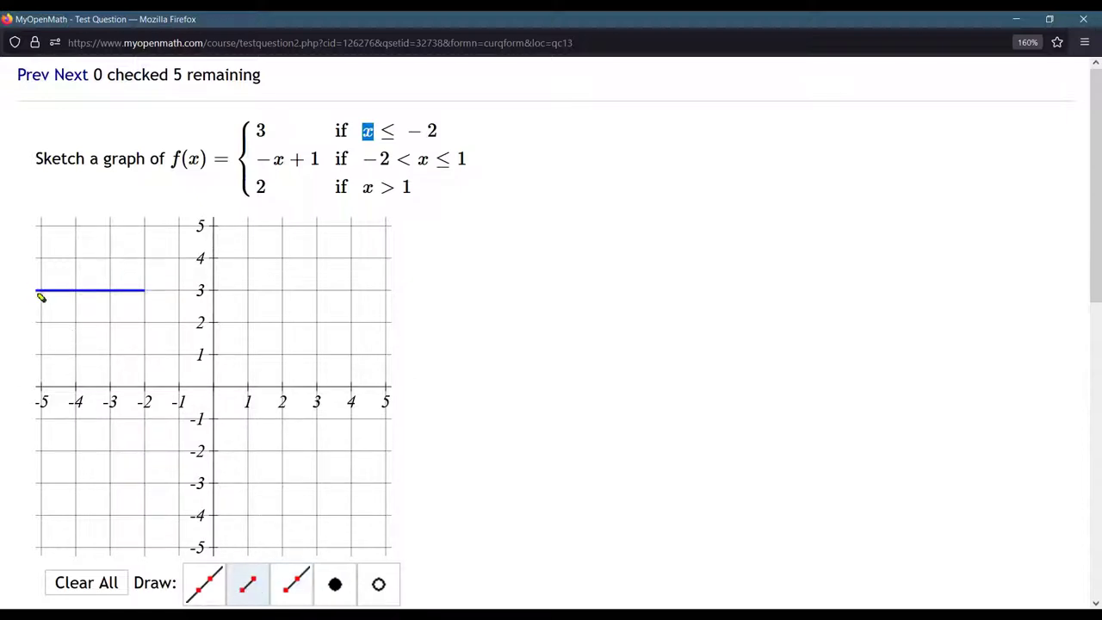
pyautogui.click(293, 593)
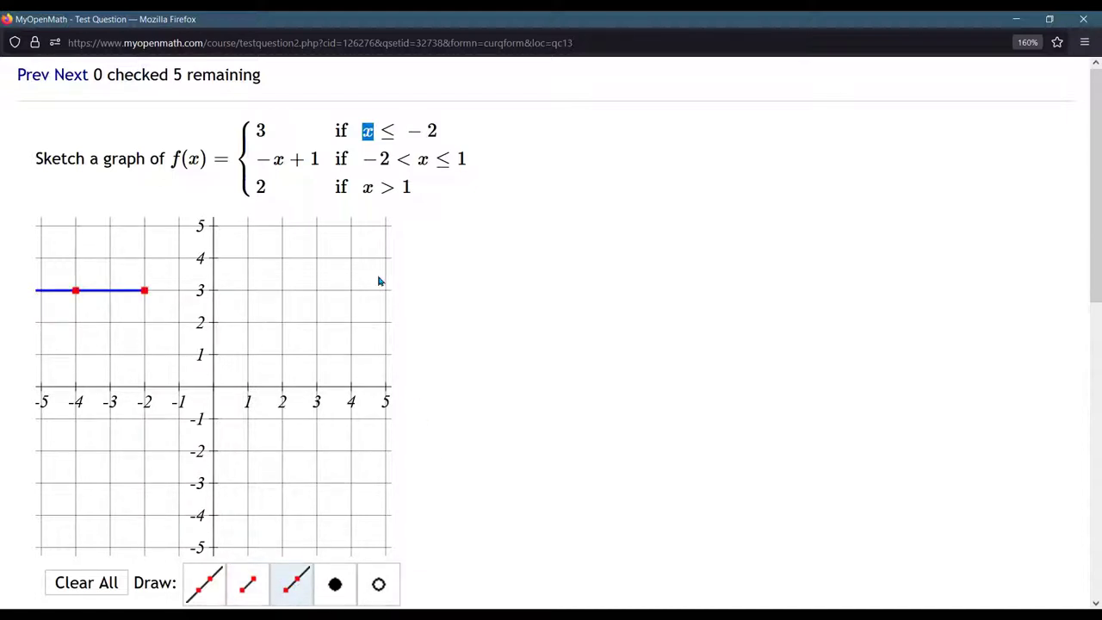
# - Draw the y = 2 ray from (1, 2) through (4, 2) for the x > 1 piece
pyautogui.click(275, 193)
pyautogui.moveTo(364, 186); pyautogui.dragTo(416, 189)
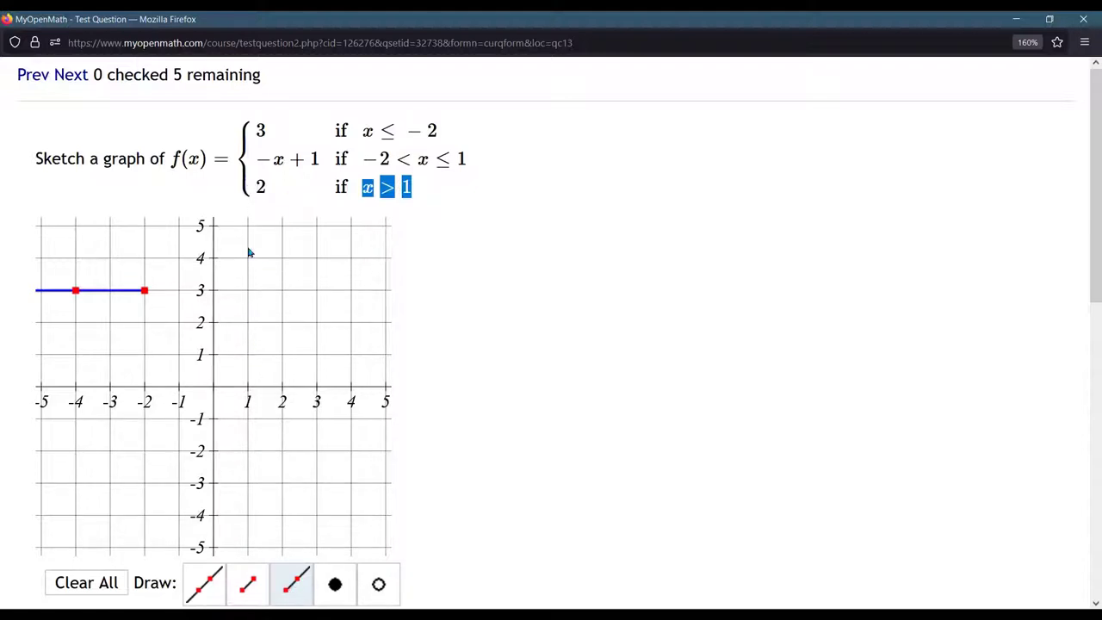
pyautogui.click(248, 323)
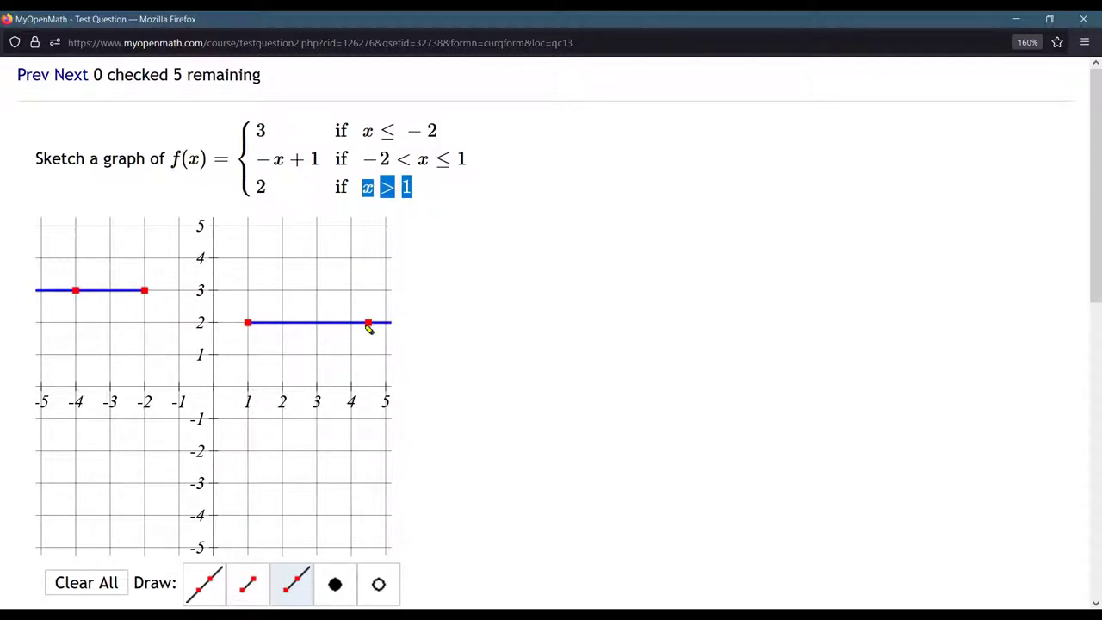
pyautogui.click(350, 324)
# - Draw a line segment from (0, 1) to (1, 0), then stretch its upper end to (-2, 3)
pyautogui.moveTo(260, 156); pyautogui.dragTo(462, 192)
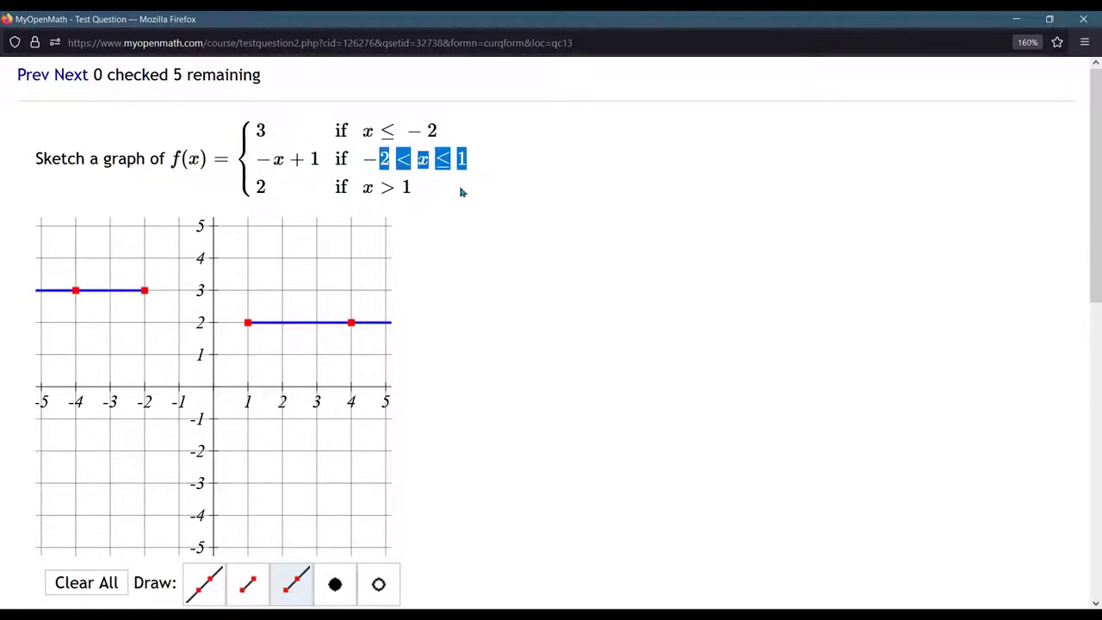
pyautogui.click(249, 593)
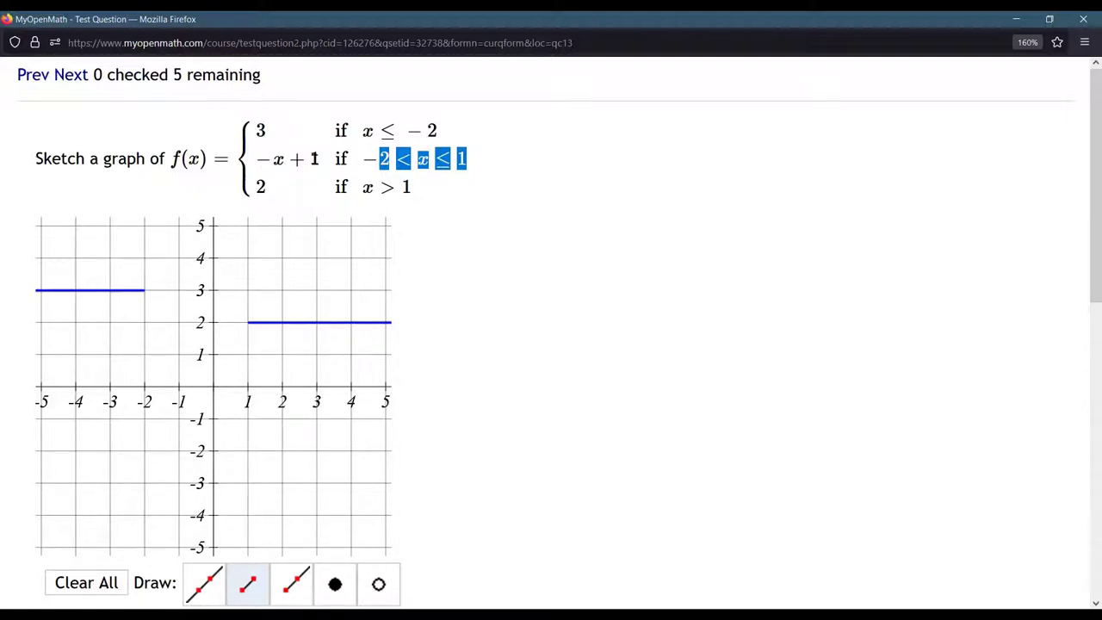
pyautogui.click(213, 355)
pyautogui.click(248, 388)
pyautogui.moveTo(213, 354); pyautogui.dragTo(142, 296)
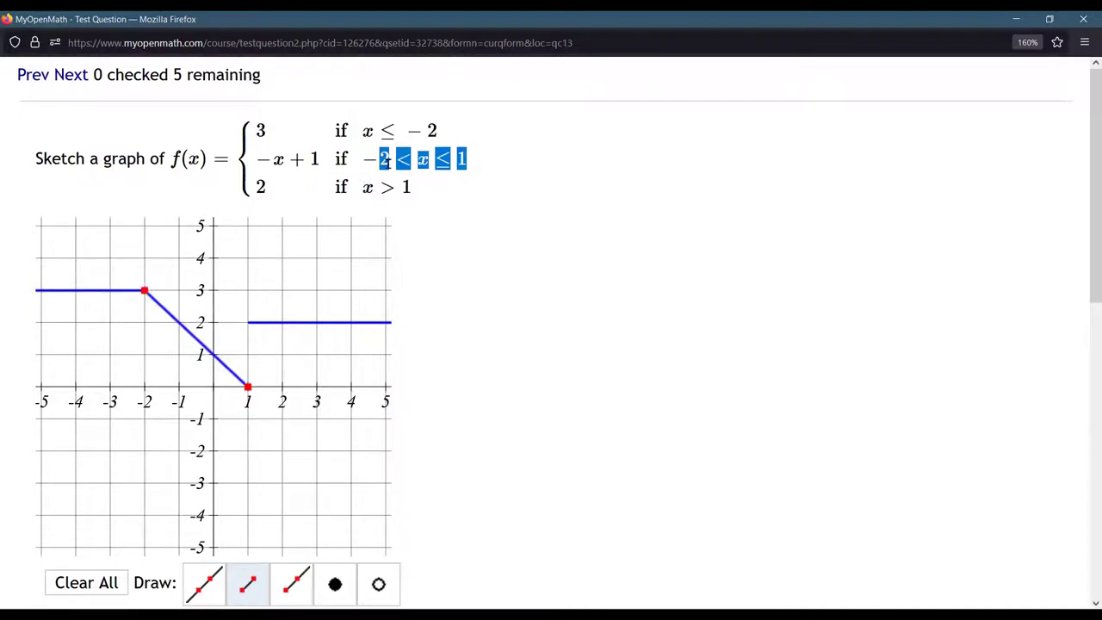
pyautogui.moveTo(387, 160); pyautogui.dragTo(361, 163)
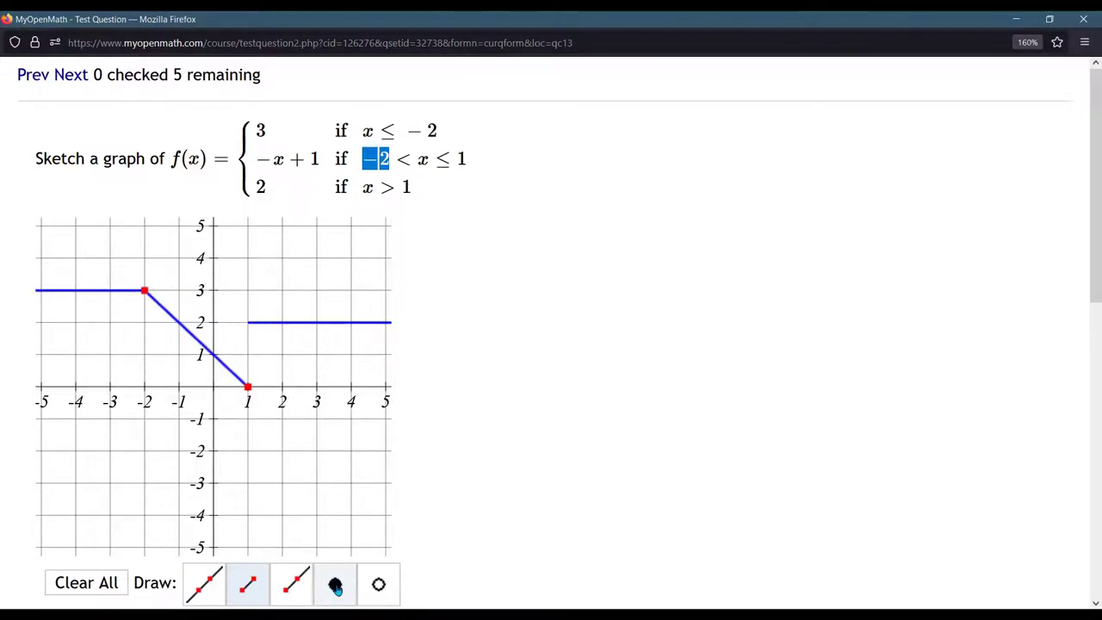
# - Place a closed dot at (1, 0) for the x ≤ 1 endpoint
pyautogui.click(335, 584)
pyautogui.click(376, 587)
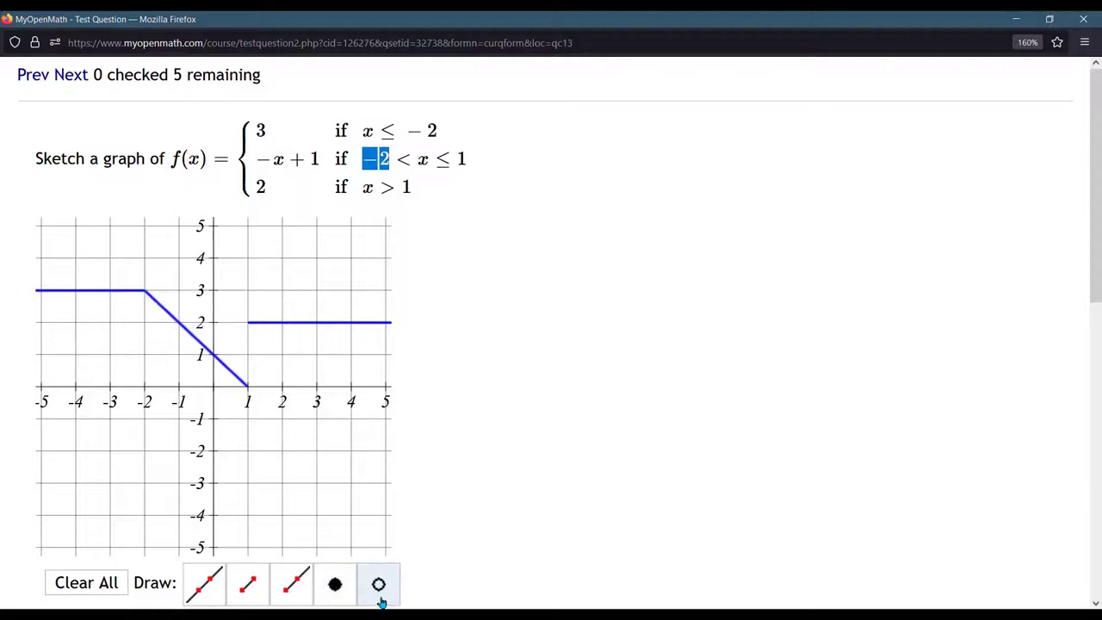
pyautogui.click(334, 598)
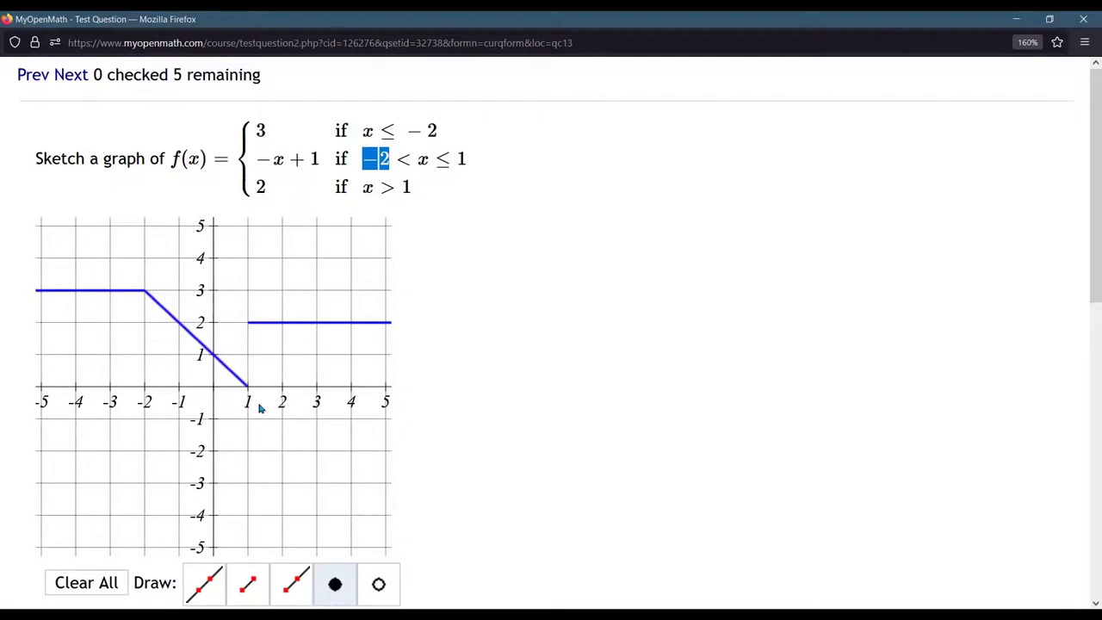
pyautogui.click(438, 155)
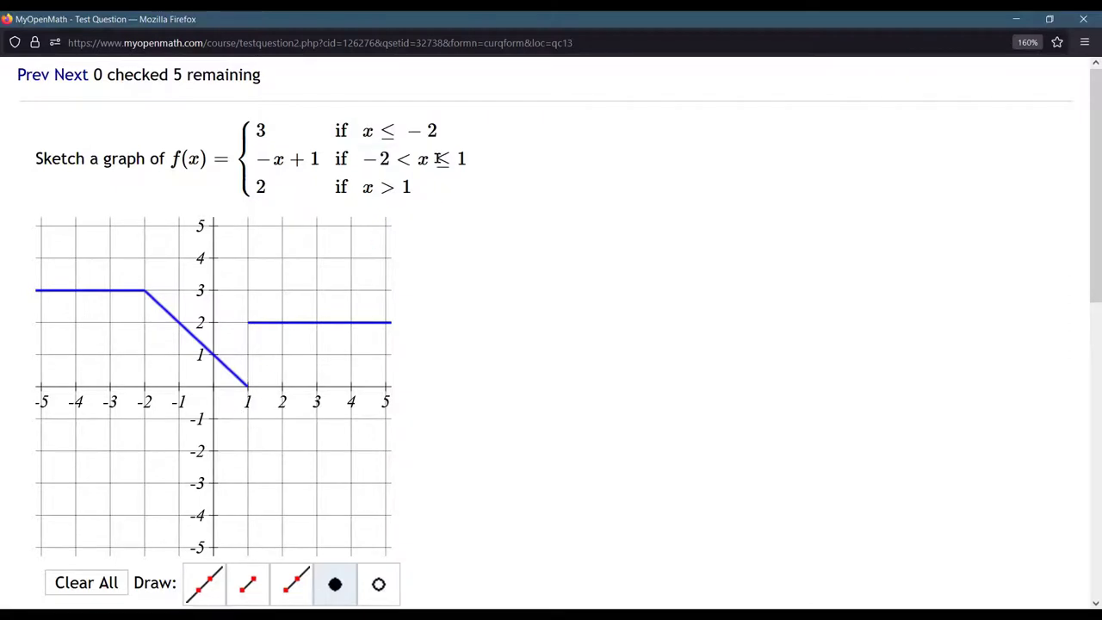
pyautogui.moveTo(422, 162); pyautogui.dragTo(470, 163)
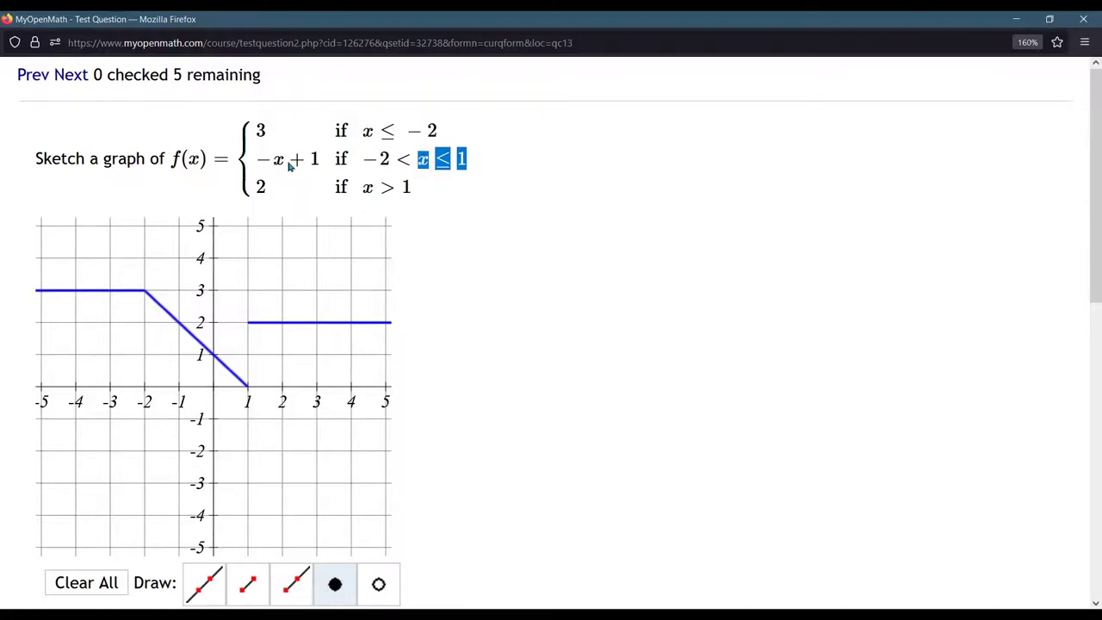
pyautogui.moveTo(269, 160); pyautogui.dragTo(333, 165)
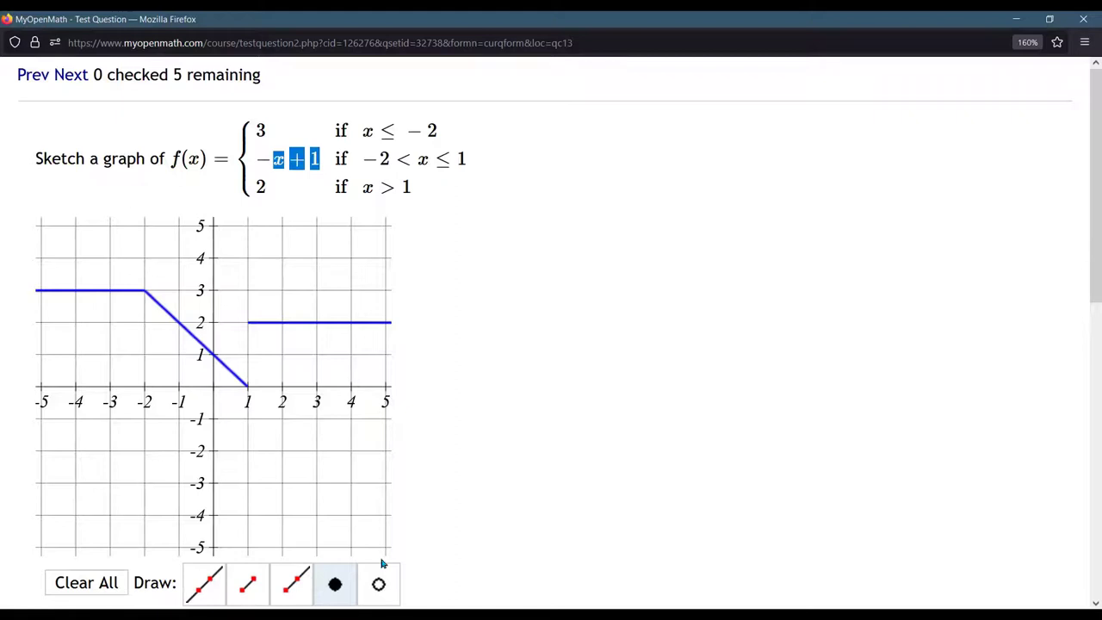
pyautogui.click(337, 585)
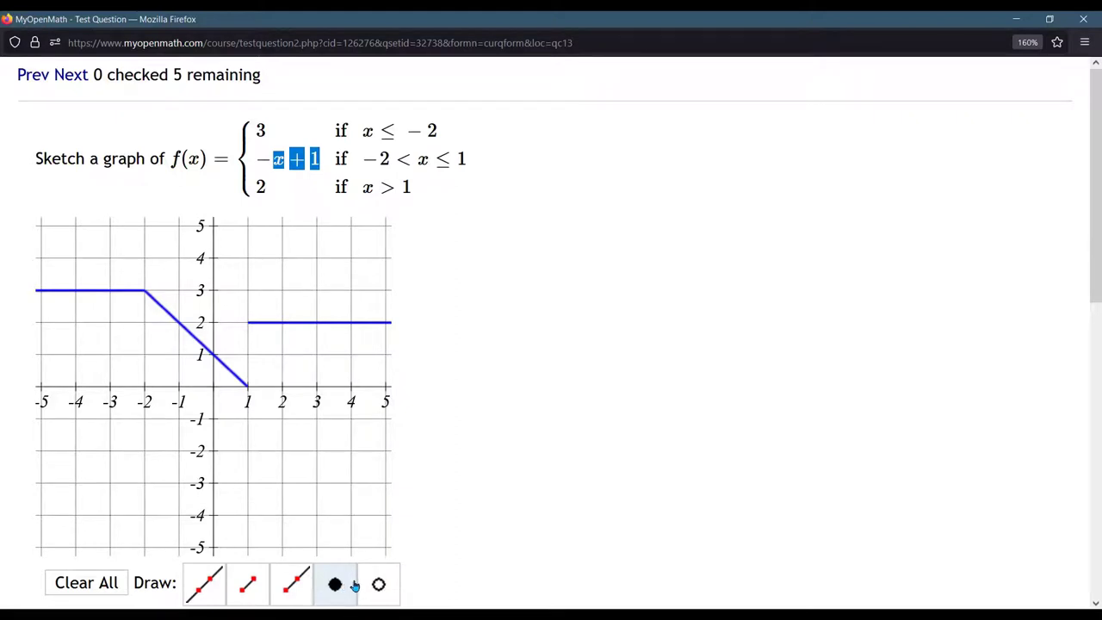
pyautogui.click(248, 387)
# - Place an open dot at (1, 2) for the x > 1 piece, then reselect the closed-dot tool
pyautogui.moveTo(336, 197); pyautogui.dragTo(468, 227)
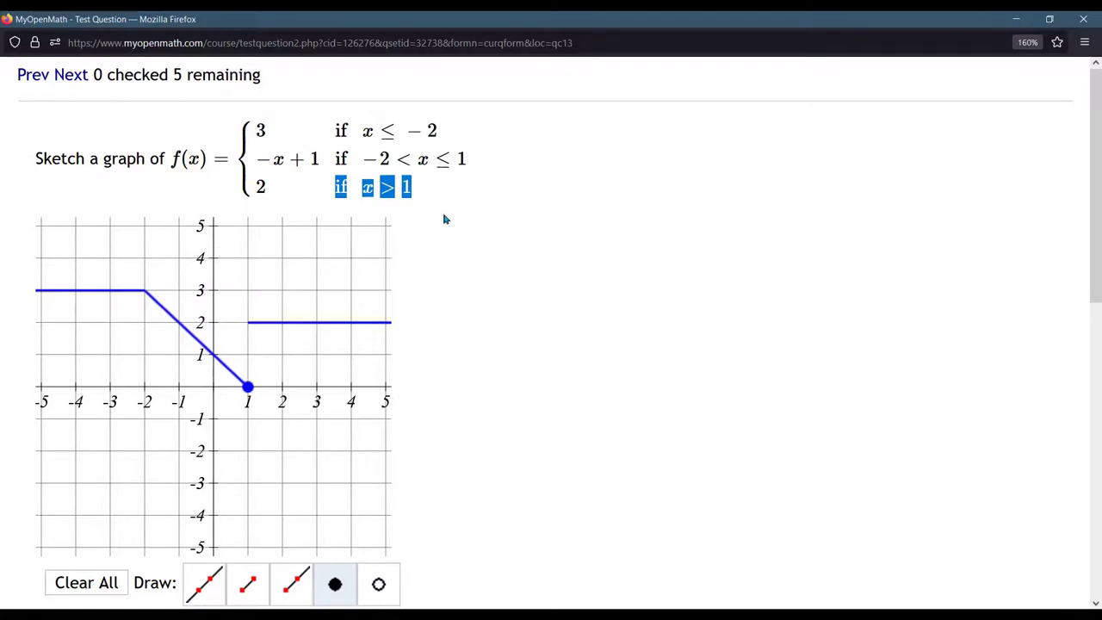
pyautogui.click(542, 335)
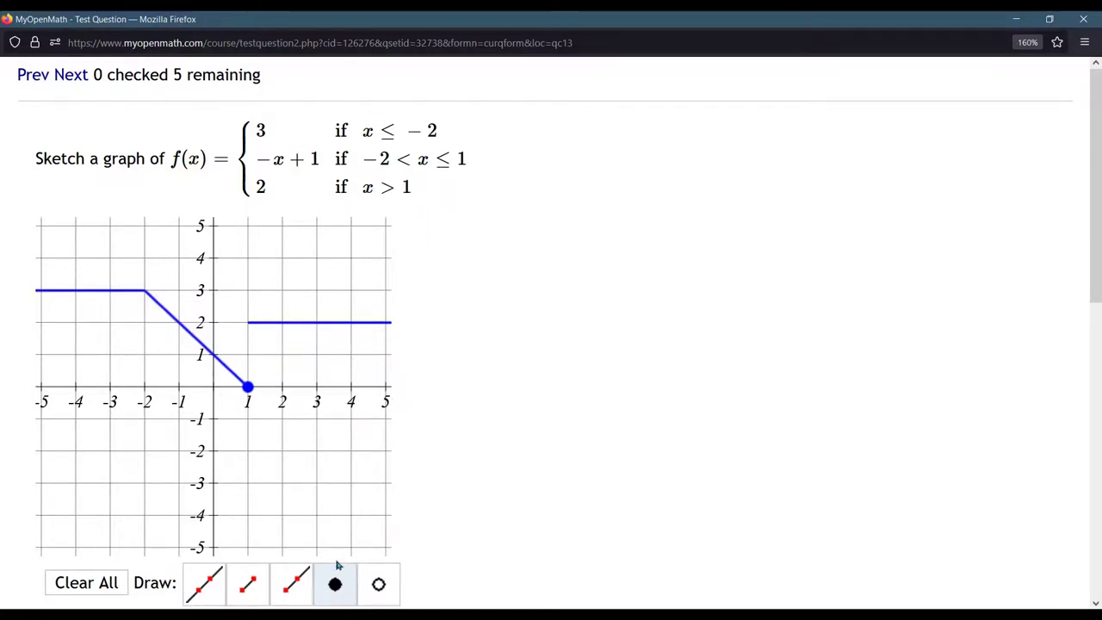
pyautogui.click(380, 585)
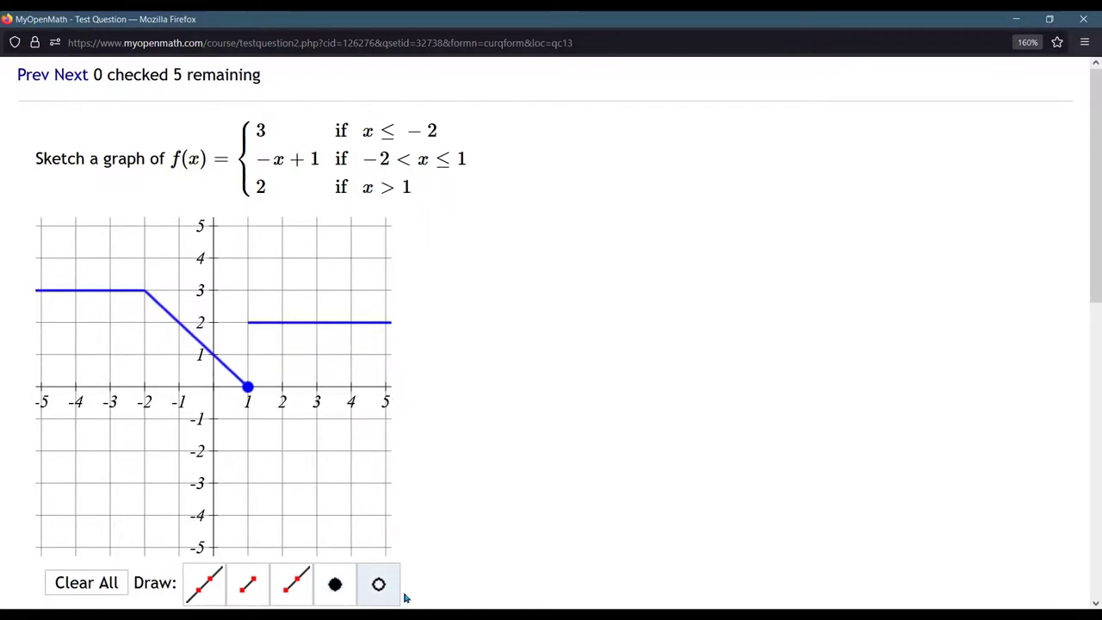
pyautogui.click(248, 323)
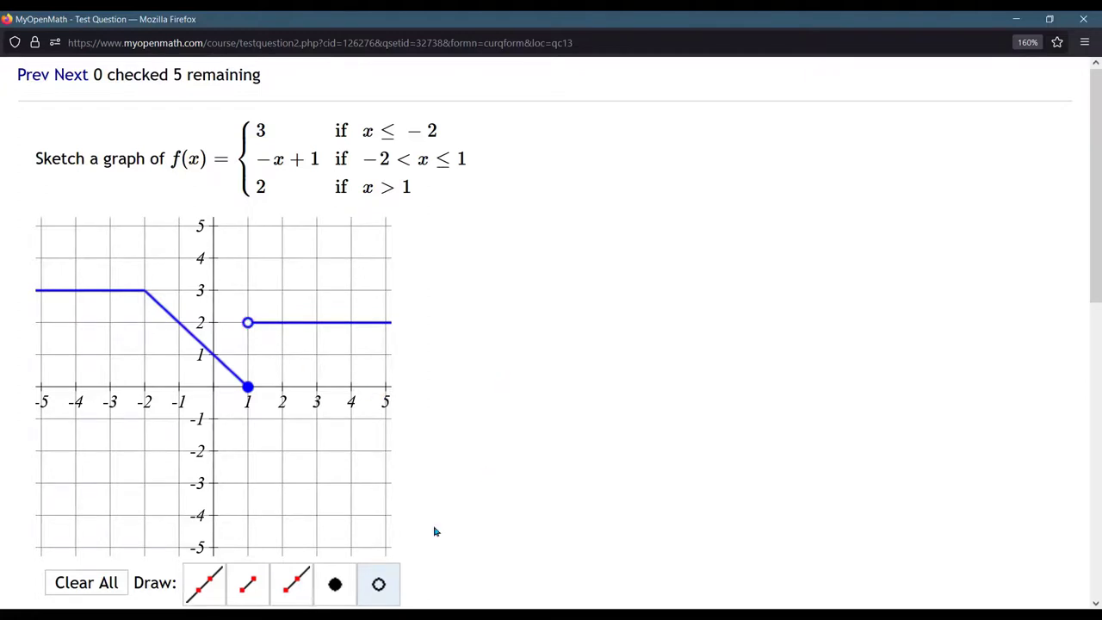
pyautogui.click(332, 593)
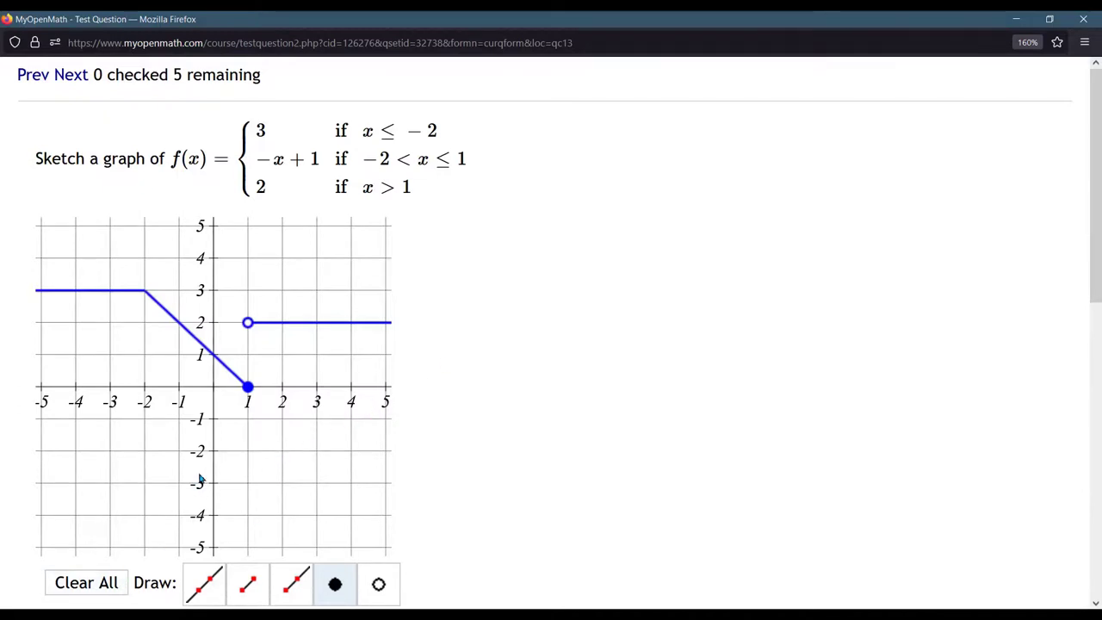
# - Submit the graph and confirm the 1/1 score with a green check
pyautogui.scroll(-3, 490, 406)
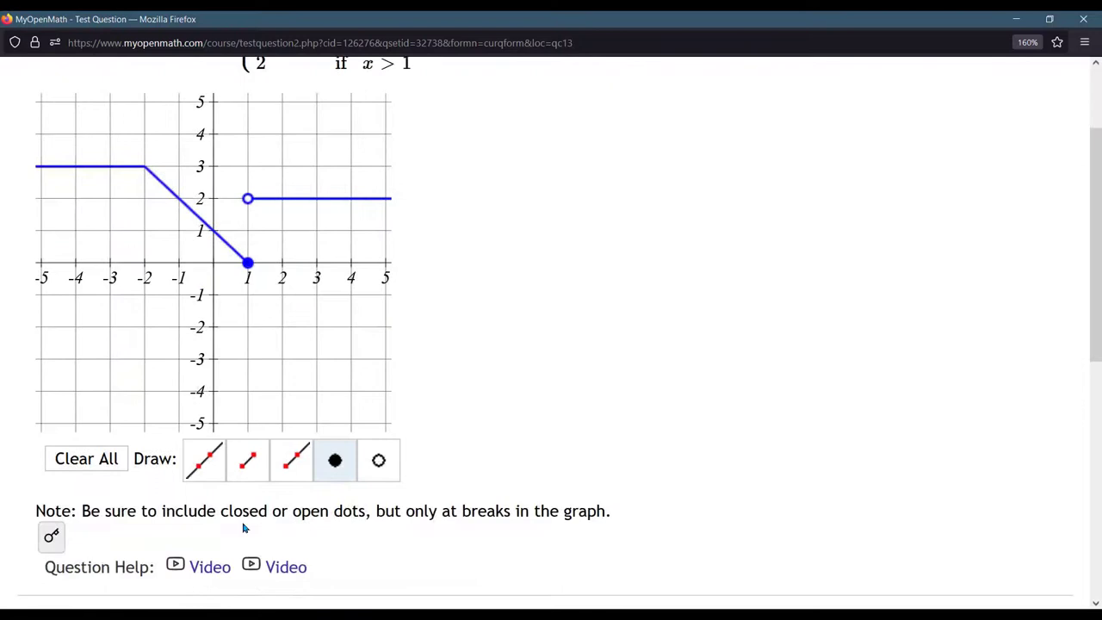
pyautogui.scroll(-5, 370, 498)
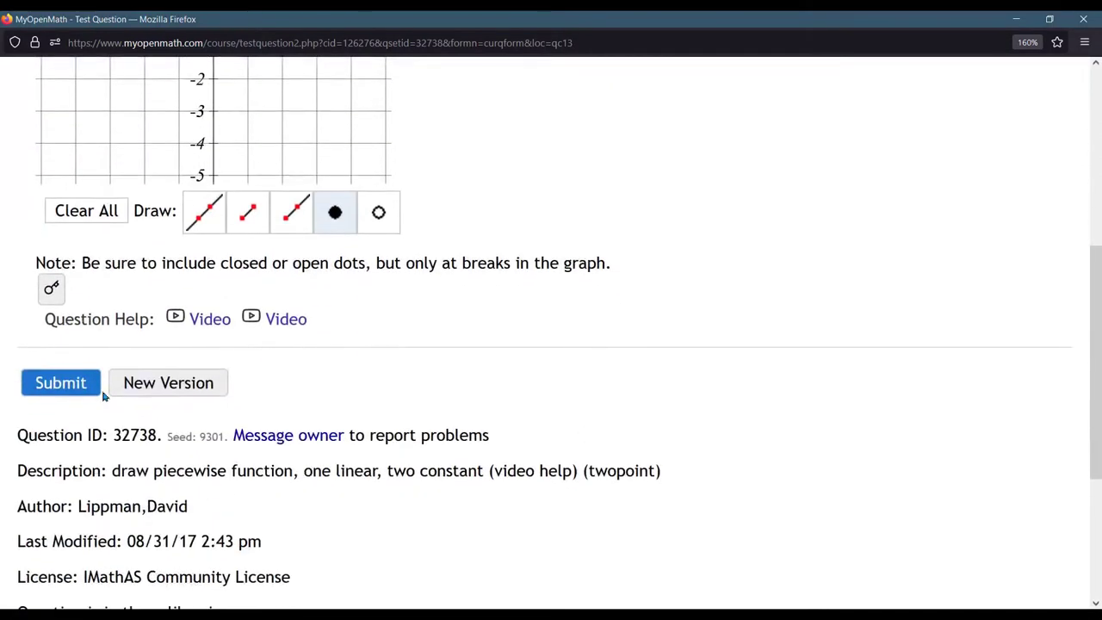
pyautogui.scroll(9, 469, 407)
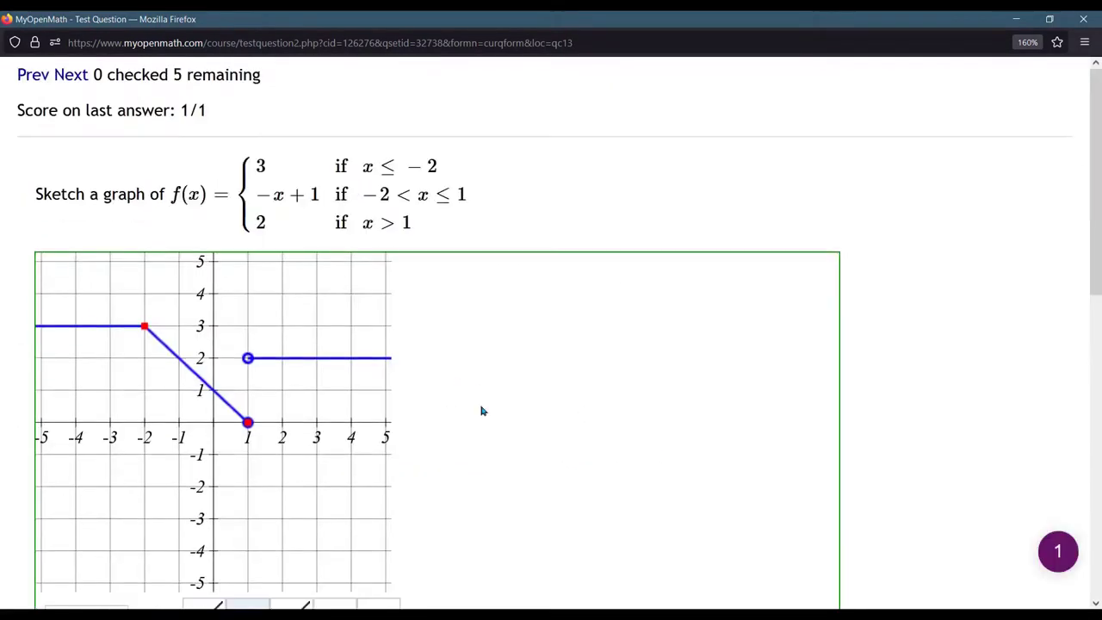
pyautogui.scroll(-3, 482, 410)
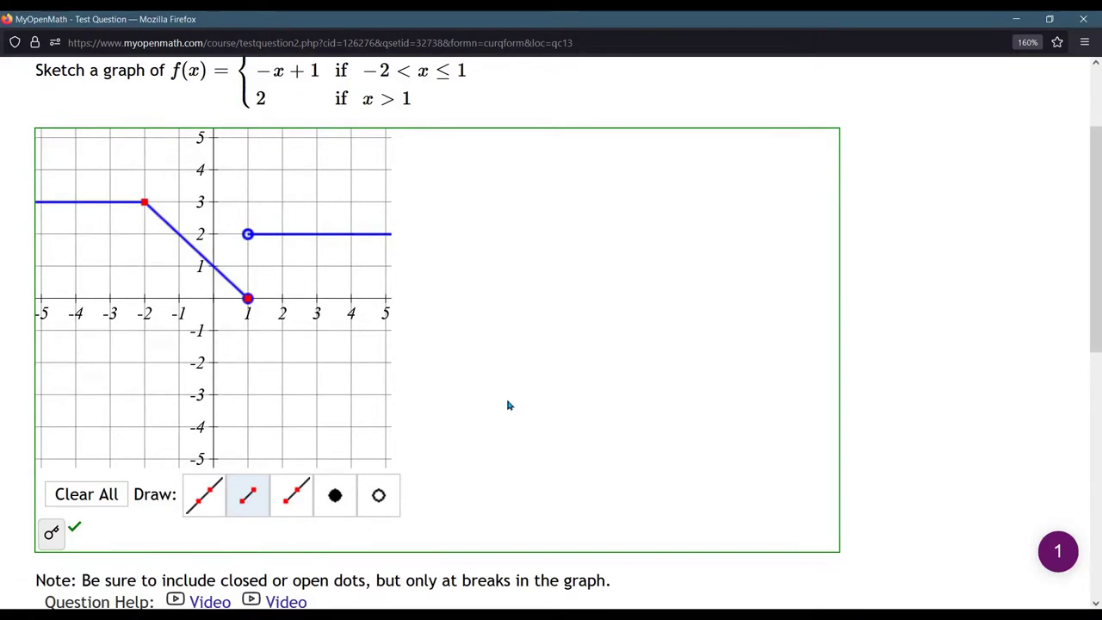
pyautogui.click(342, 497)
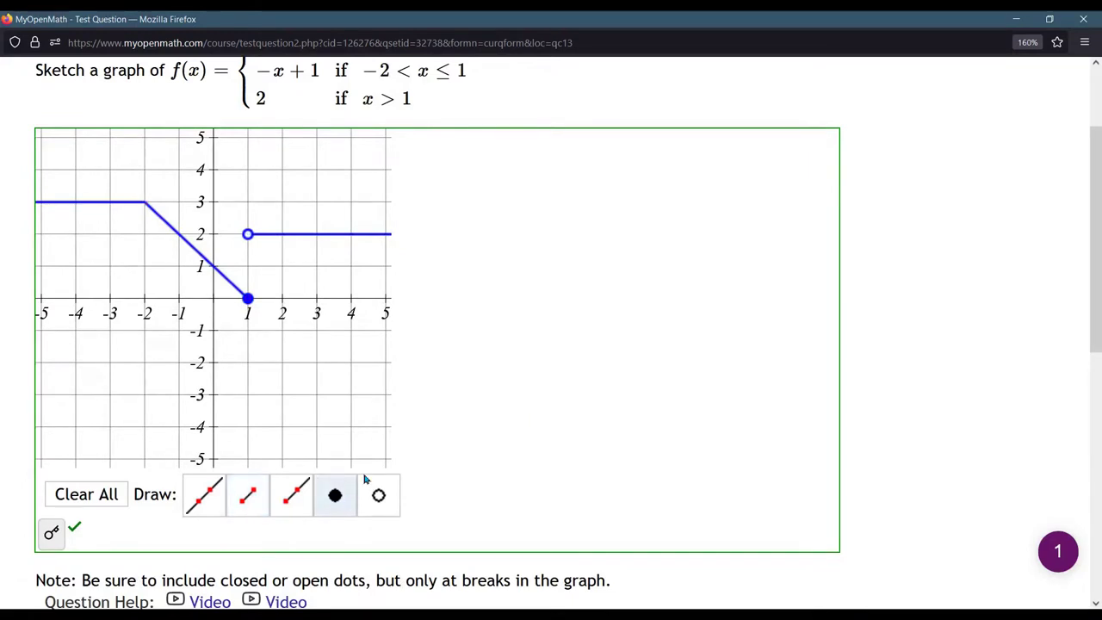
pyautogui.scroll(3, 453, 408)
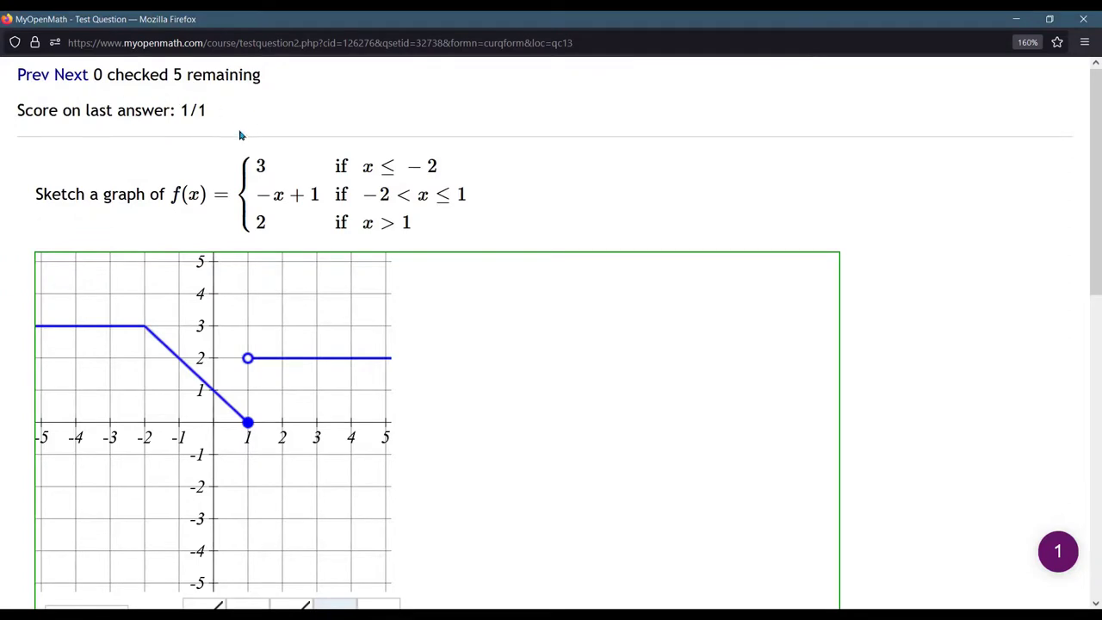
pyautogui.scroll(-6, 519, 342)
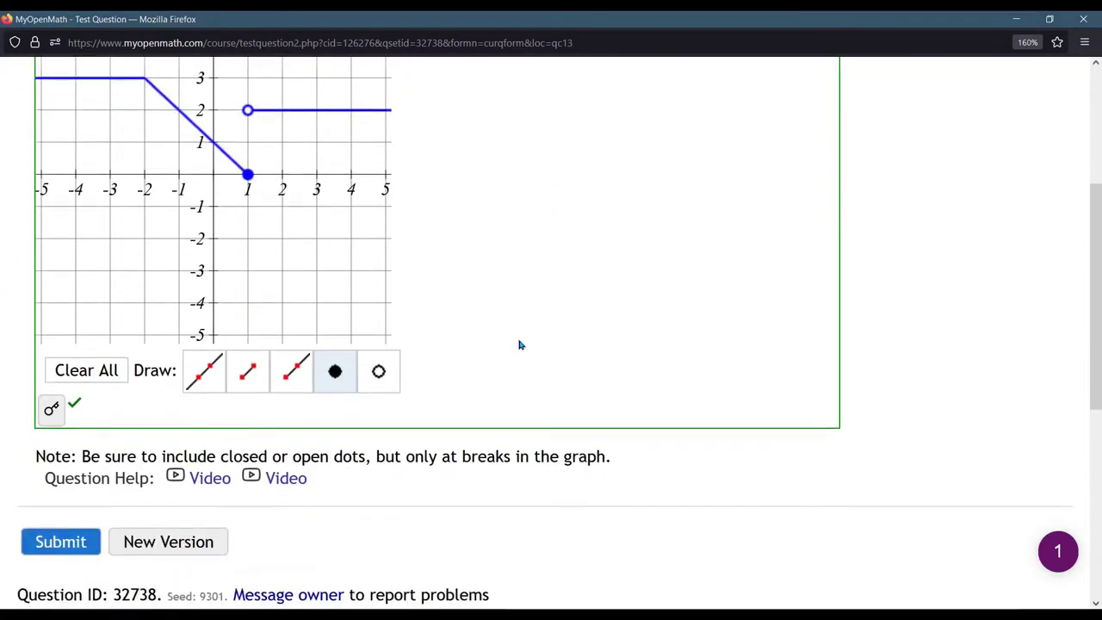
pyautogui.scroll(3, 519, 345)
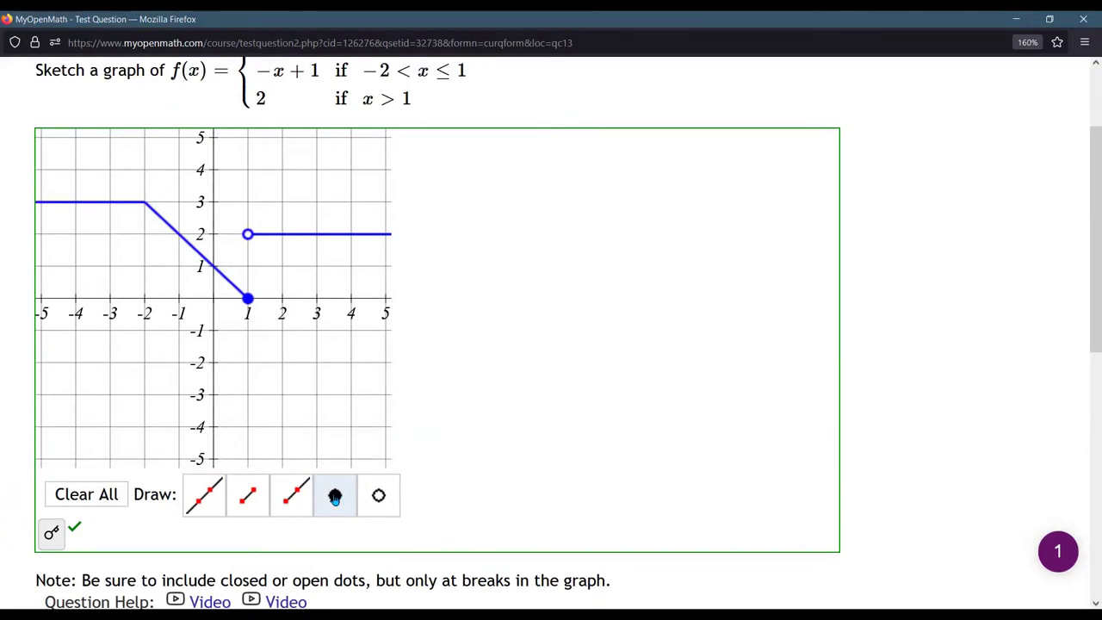
# - Add a closed dot at (-2, 3), resubmit, and review the 0.833/1 score
pyautogui.click(145, 202)
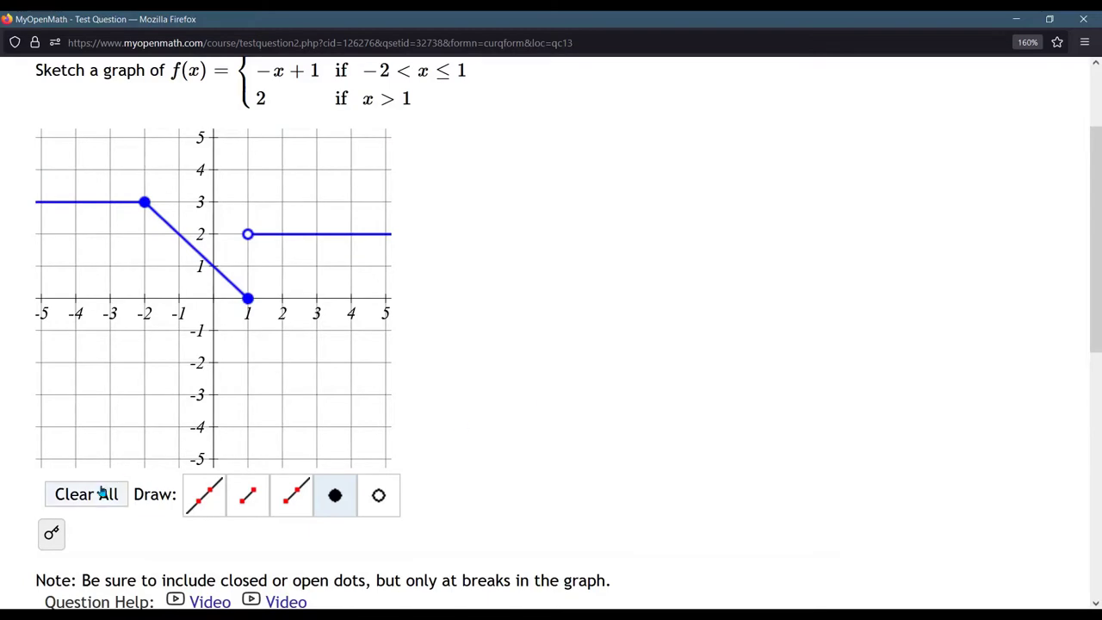
pyautogui.scroll(-3, 121, 512)
pyautogui.click(77, 542)
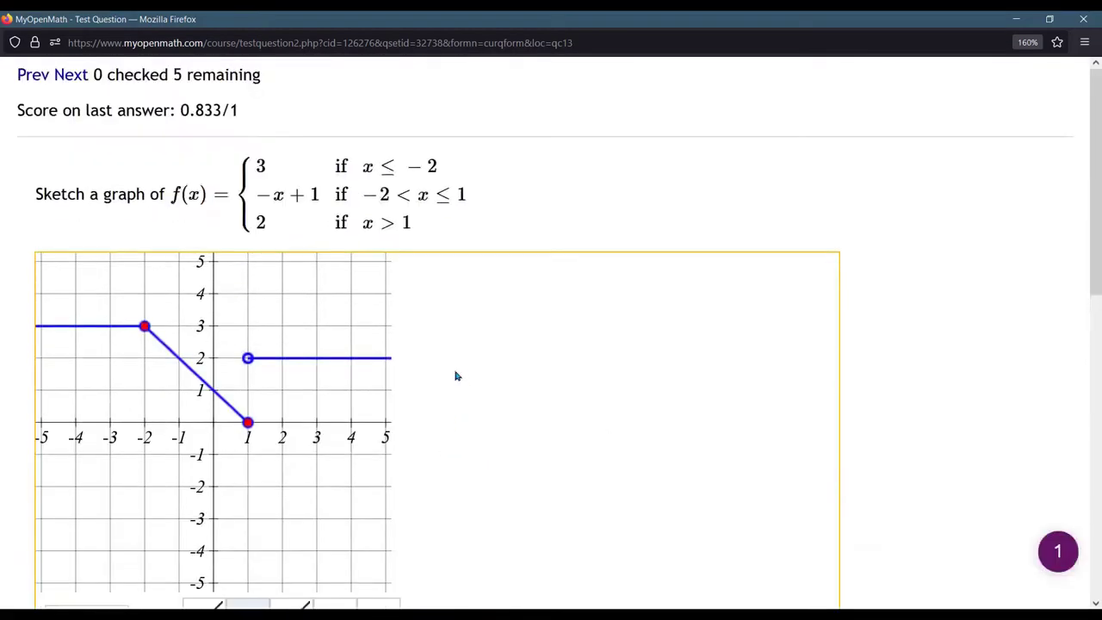
pyautogui.scroll(-4, 454, 373)
pyautogui.scroll(3, 521, 364)
pyautogui.moveTo(180, 110); pyautogui.dragTo(238, 110)
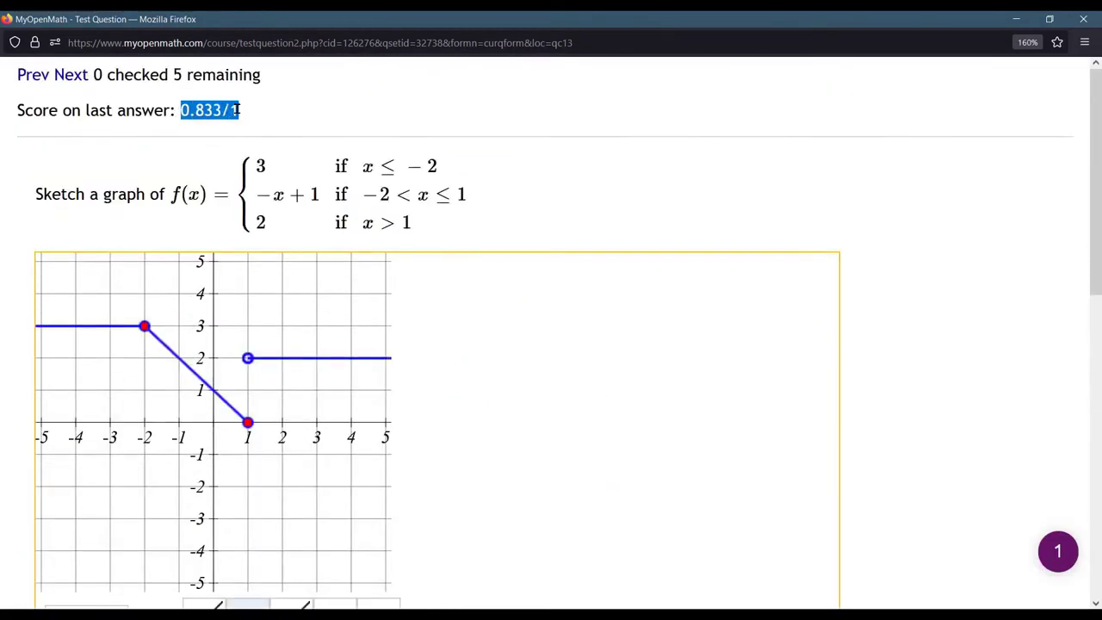
pyautogui.click(588, 408)
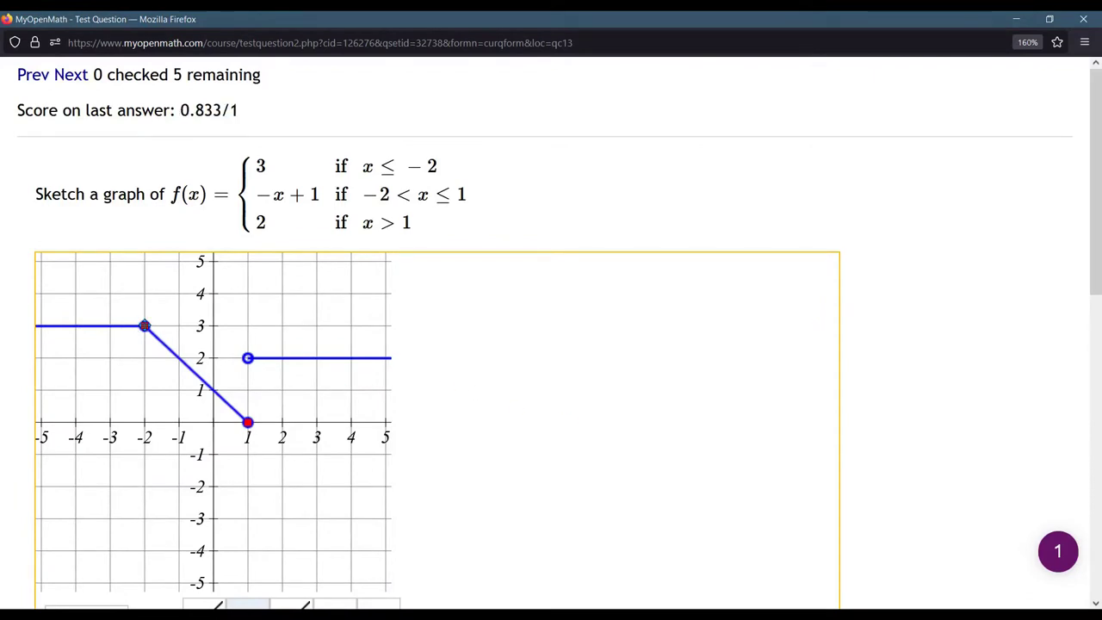
pyautogui.scroll(-4, 494, 379)
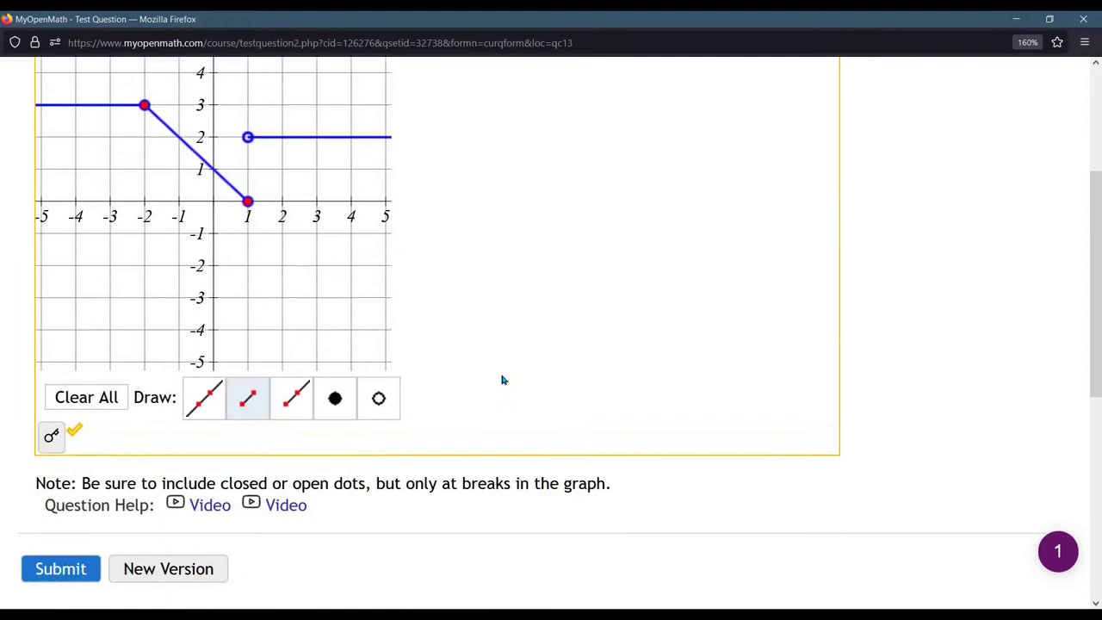
pyautogui.scroll(2, 508, 381)
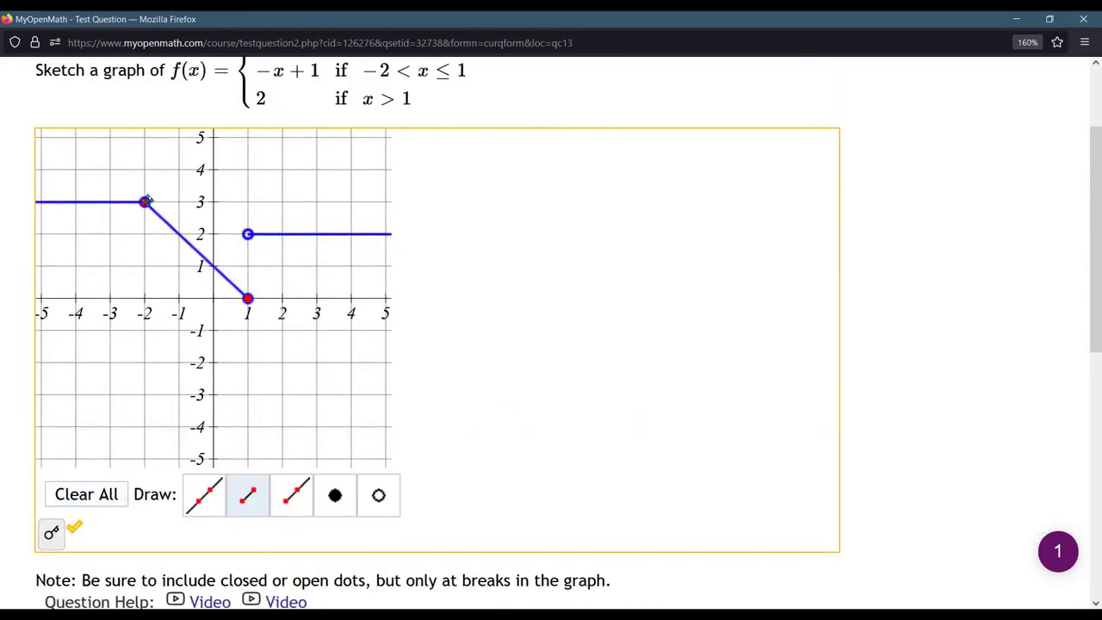
# - Move the sloped line's end, draw two stray segments, then erase everything with Clear All
pyautogui.moveTo(144, 202); pyautogui.dragTo(160, 250)
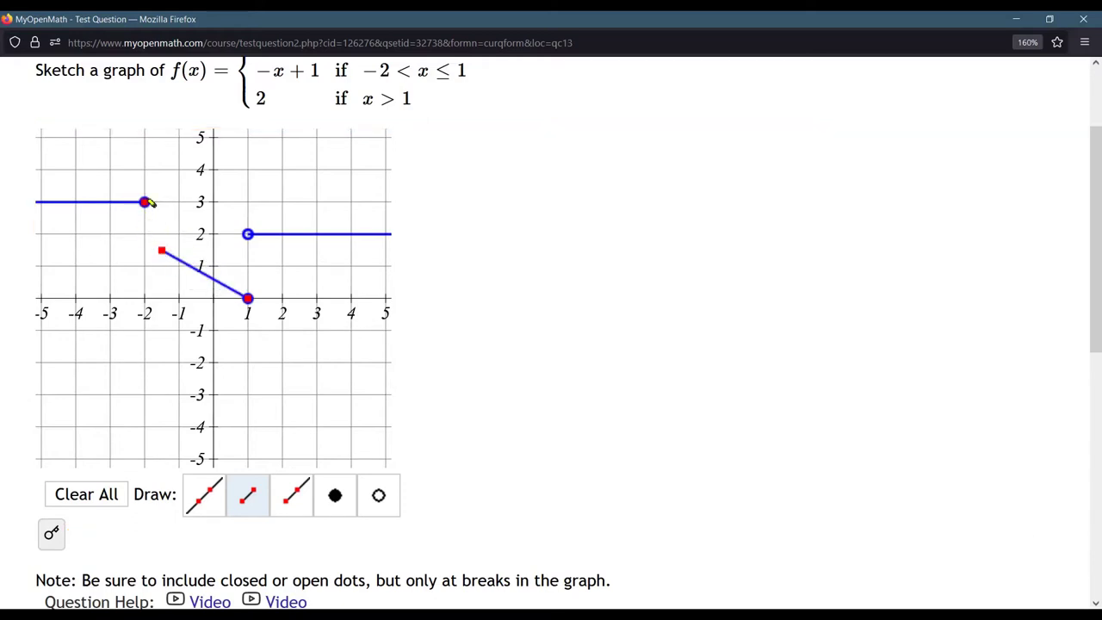
pyautogui.click(144, 202)
pyautogui.click(127, 362)
pyautogui.click(247, 394)
pyautogui.click(265, 394)
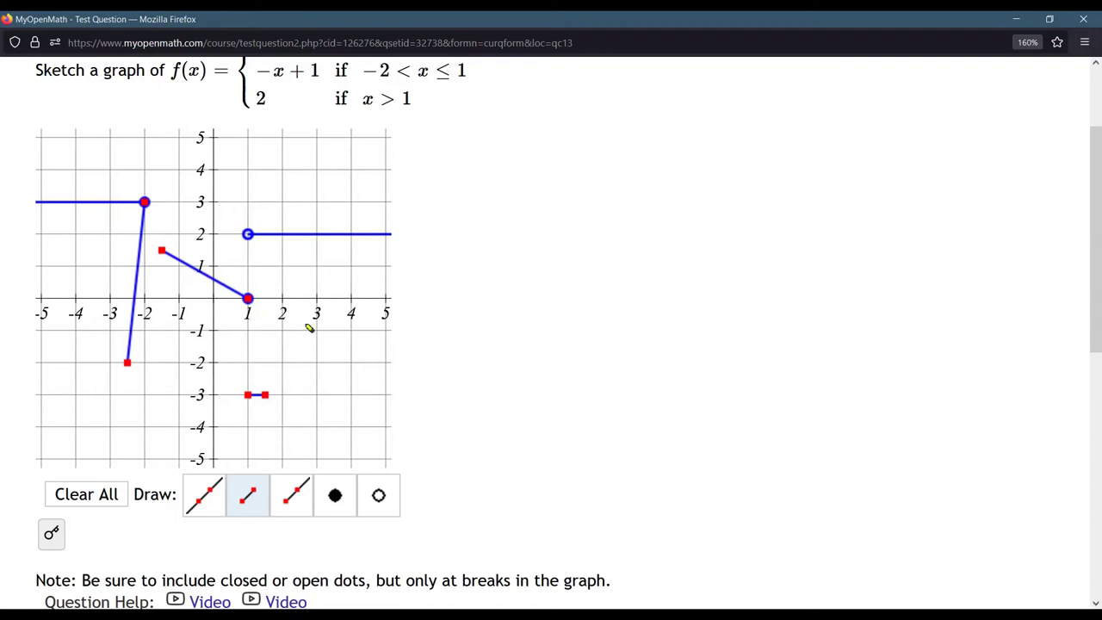
pyautogui.click(102, 497)
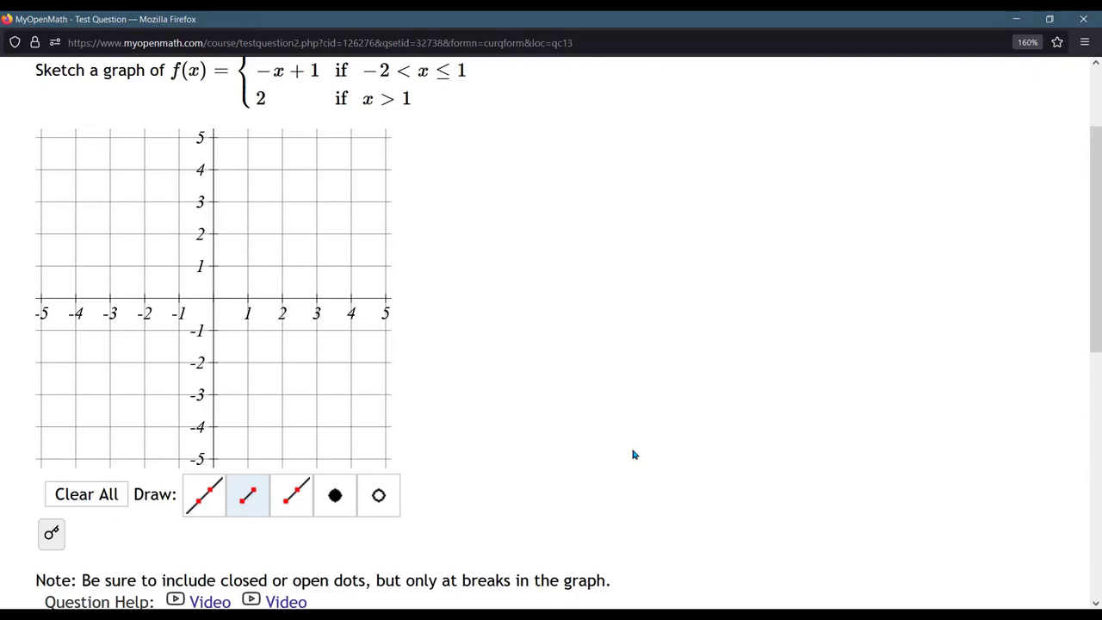